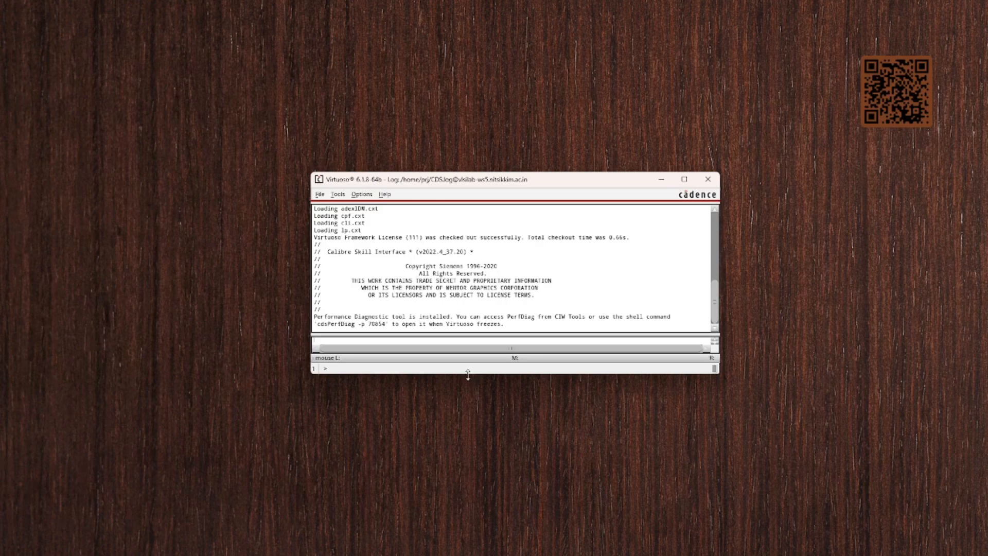
Make the Virtuoso log window taller and shift it slightly on the desktop
drag(468, 374, 455, 431)
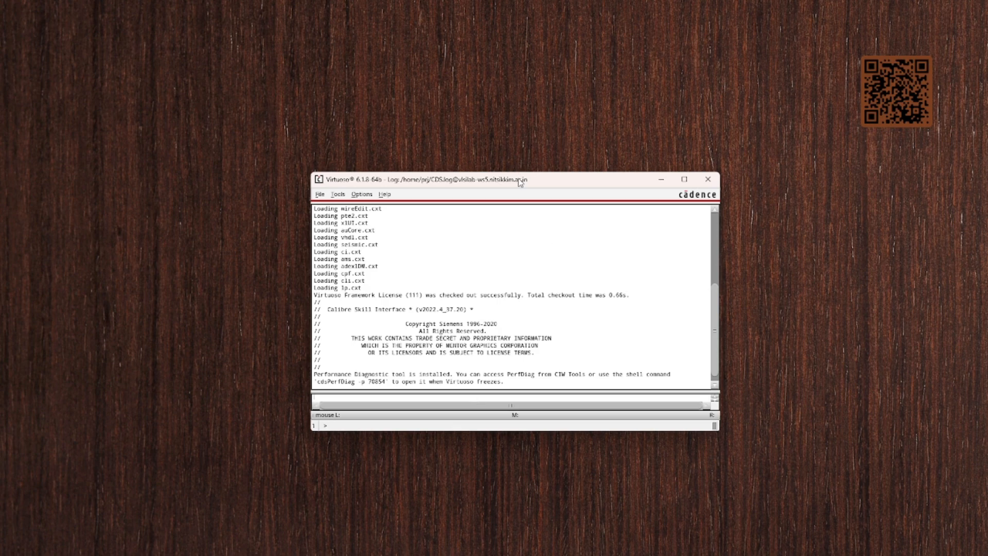
drag(520, 181, 507, 183)
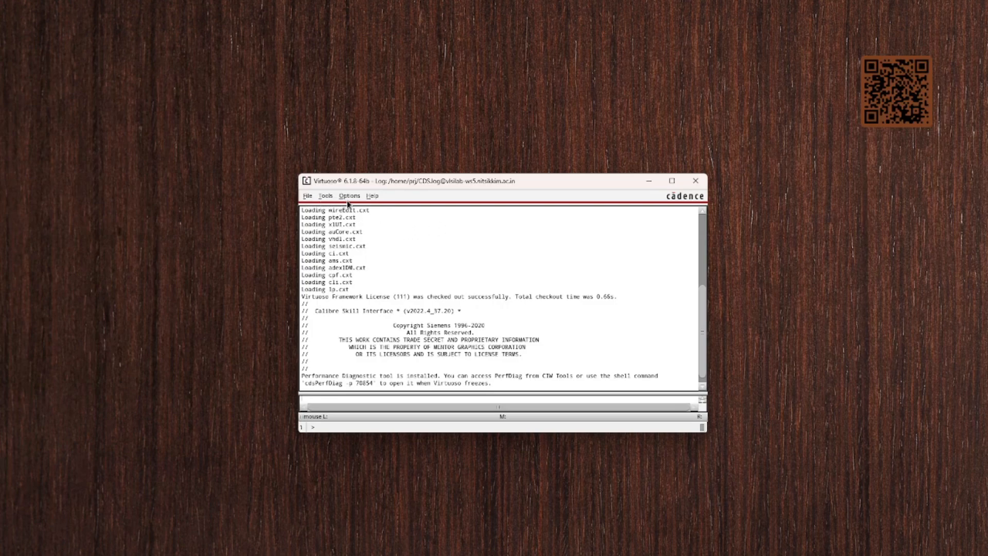
click(307, 196)
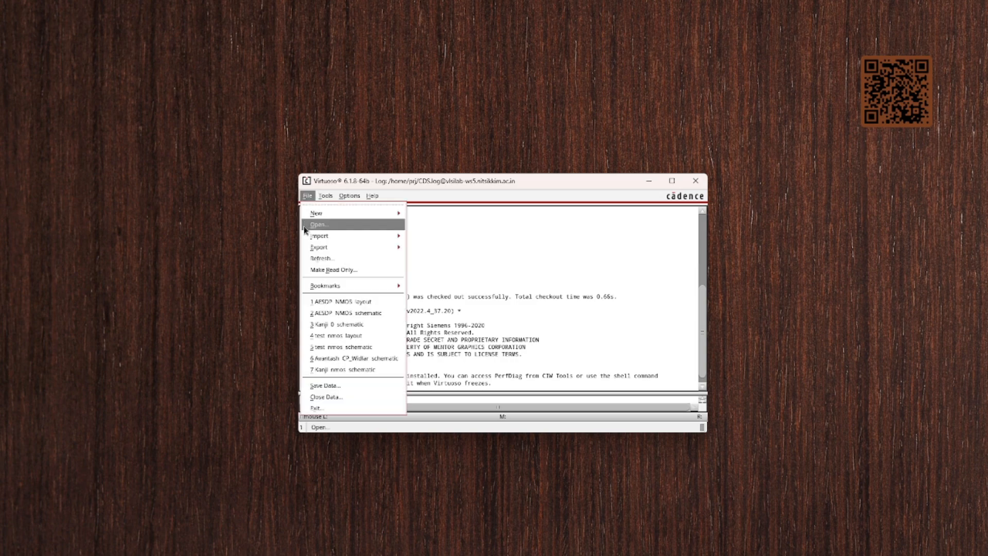
click(308, 196)
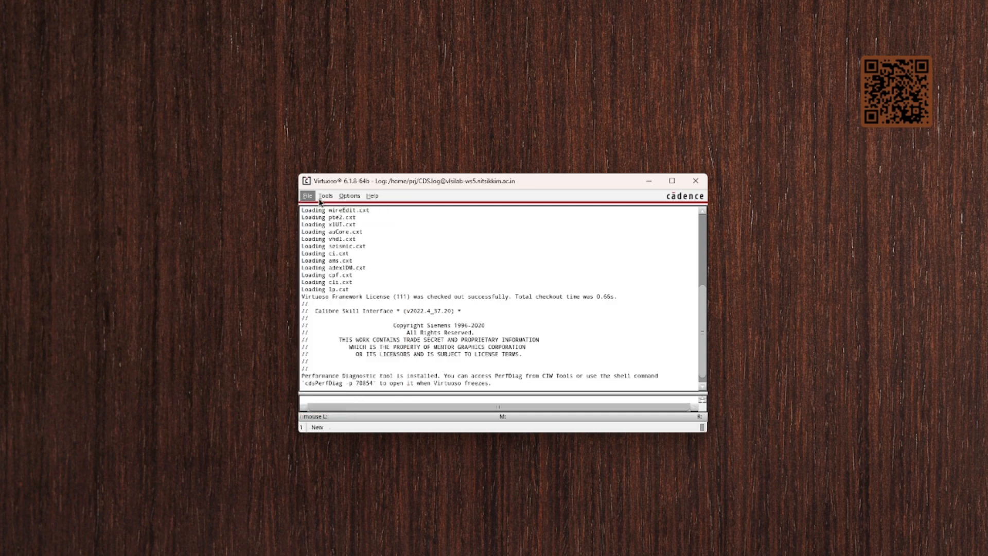
click(325, 196)
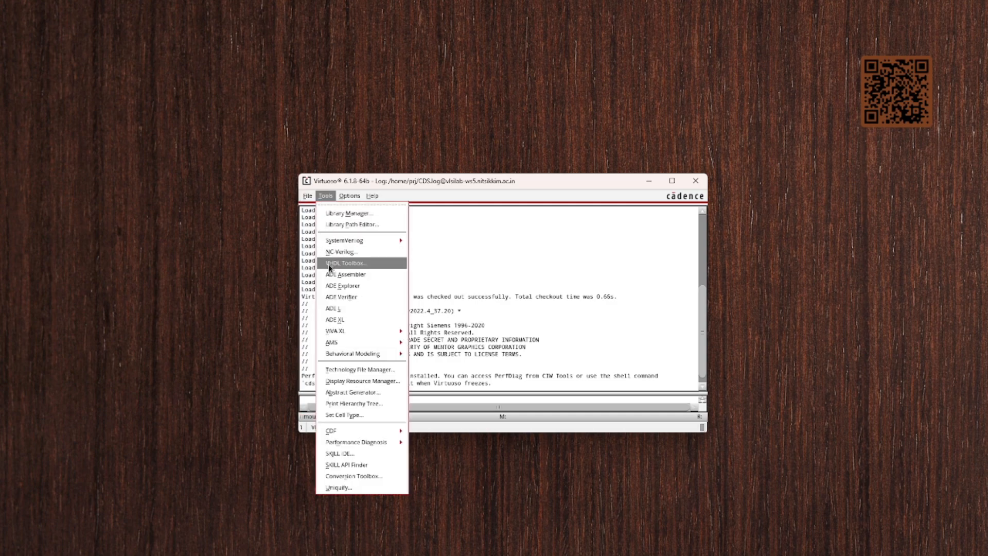
click(343, 213)
click(355, 198)
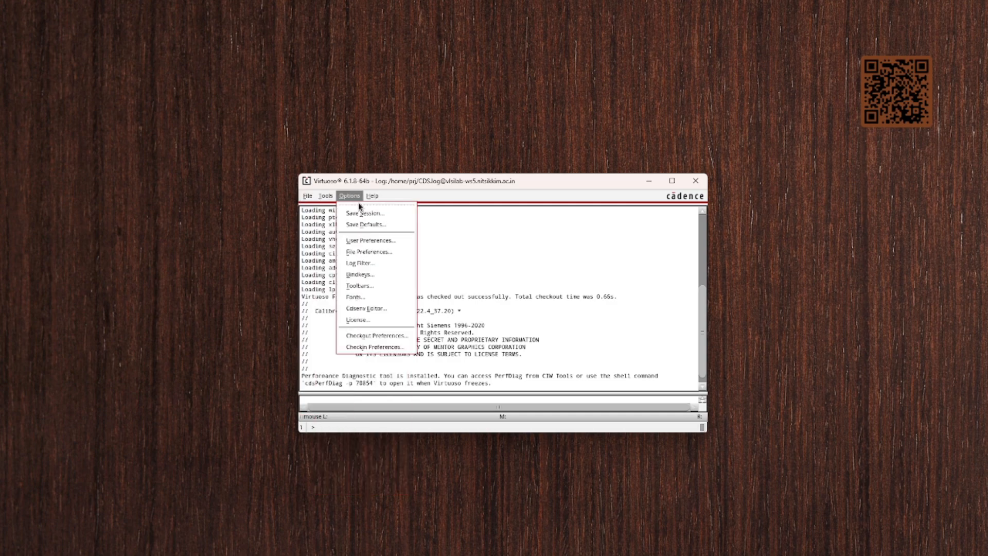
View the About Virtuoso version information, then close it
click(372, 200)
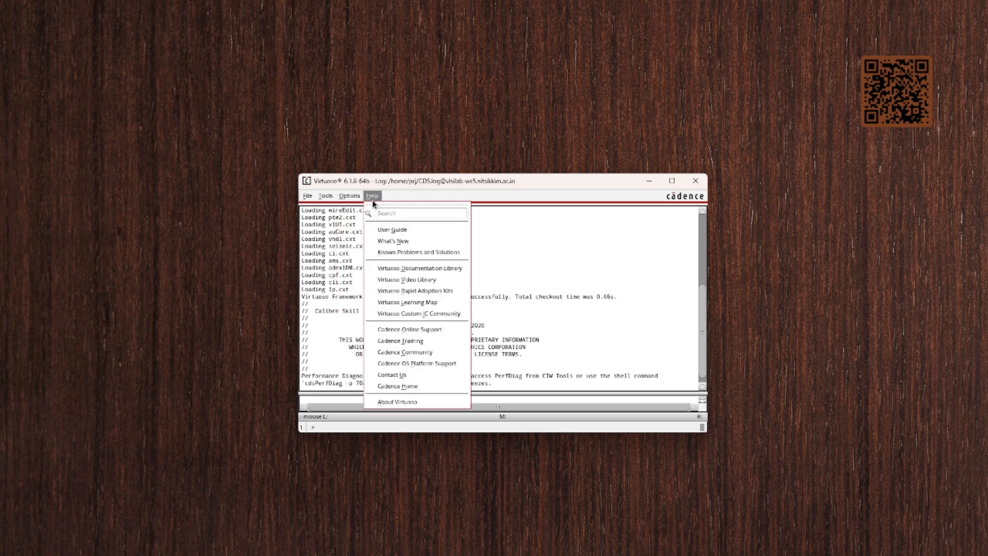
click(393, 405)
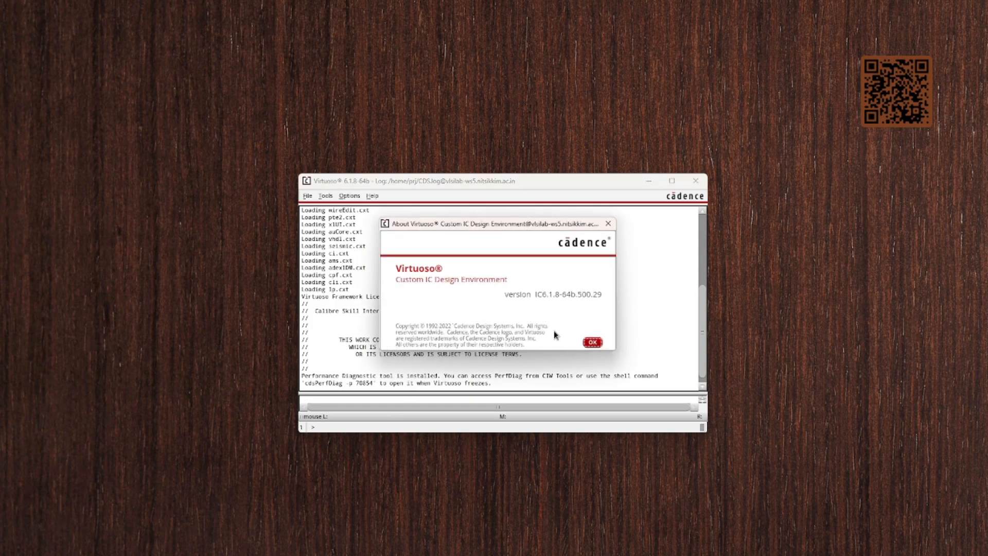
click(592, 342)
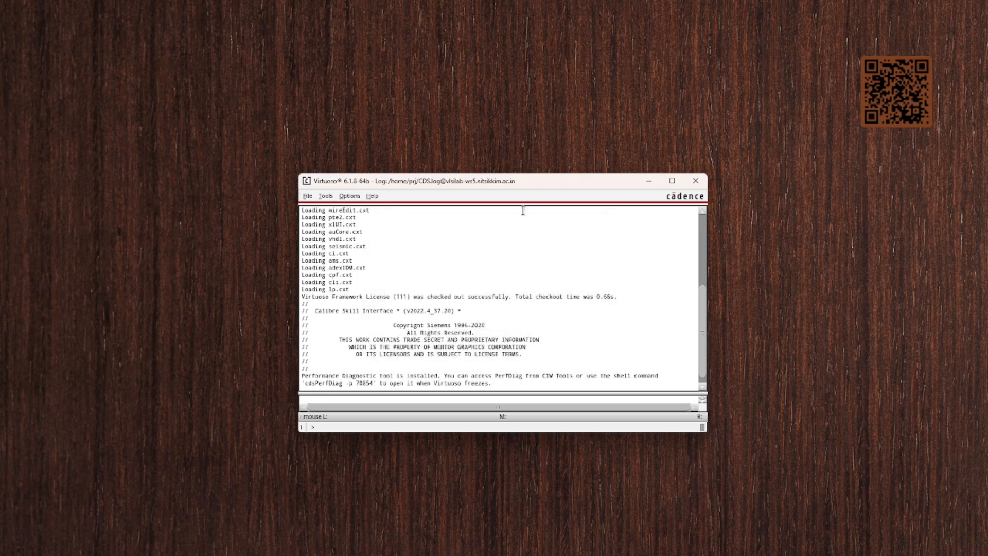
Create a new library named xyz, choosing to attach it to an existing technology library
click(305, 200)
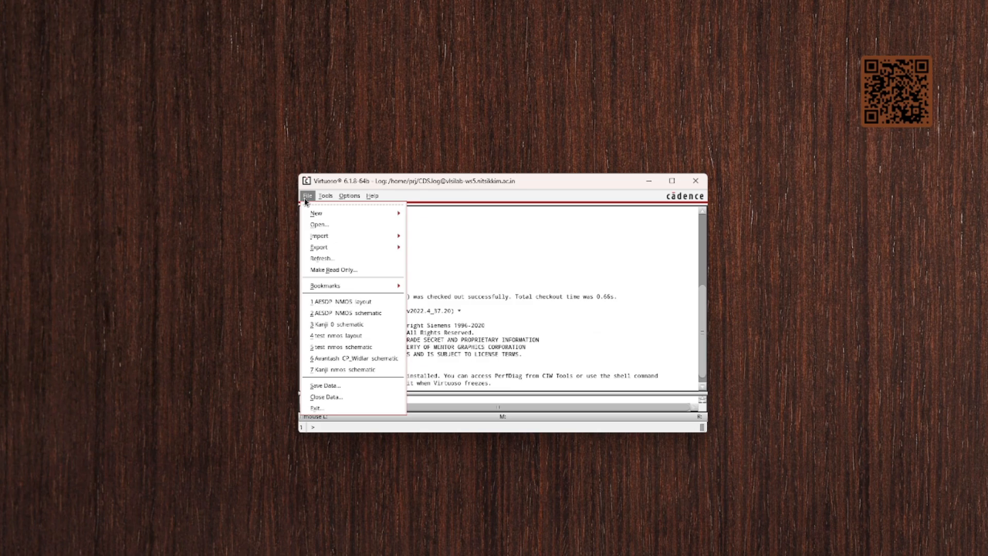
mouse_move(308, 215)
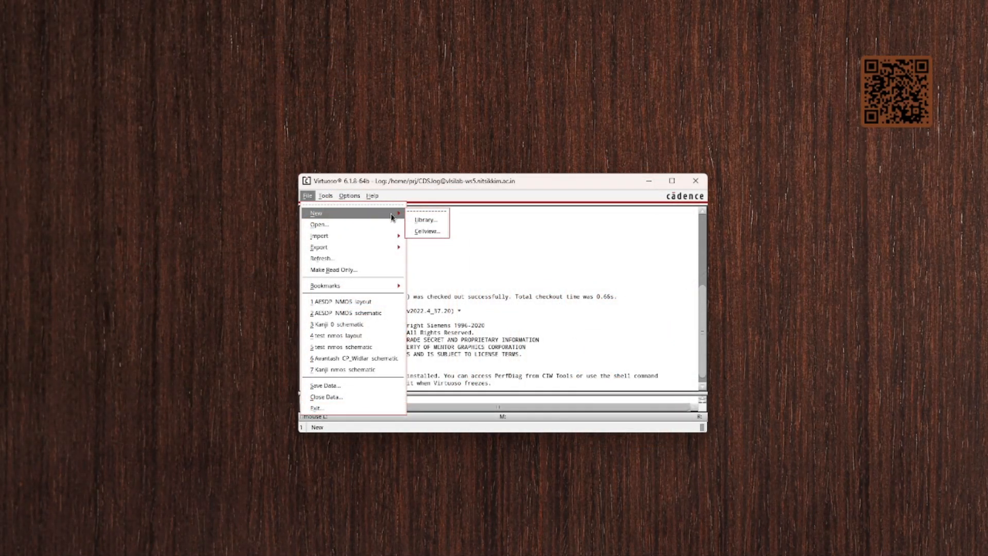
click(431, 221)
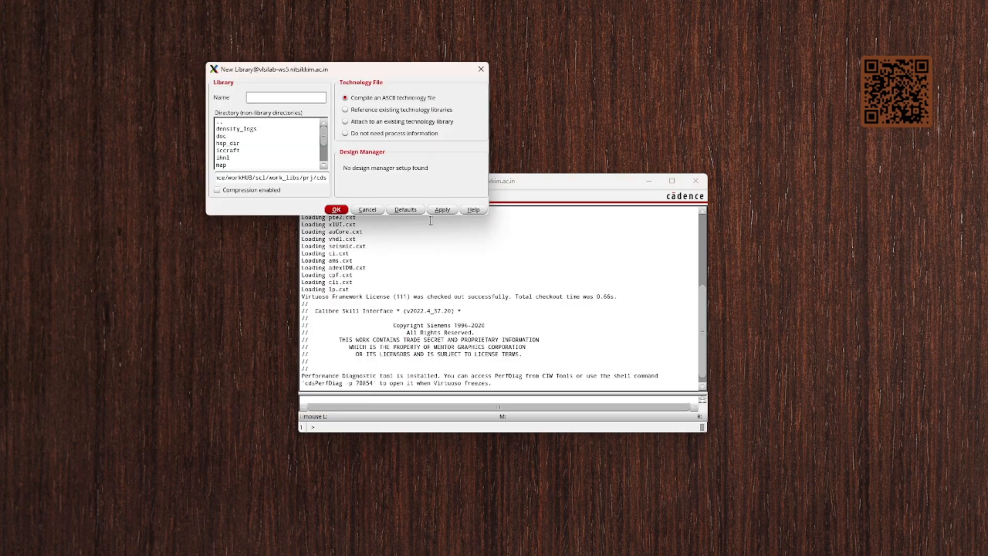
drag(400, 69, 541, 231)
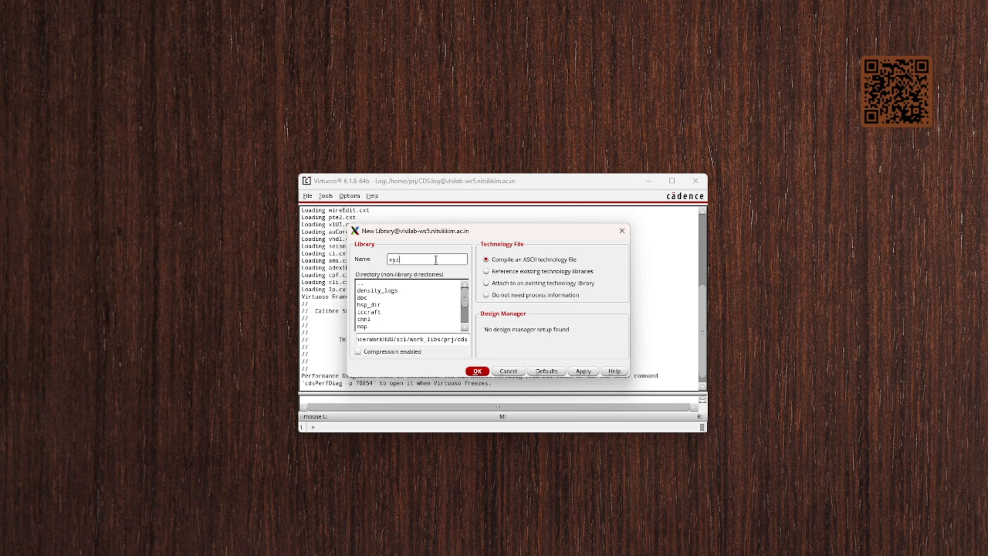
double_click(389, 253)
click(406, 258)
click(486, 284)
click(581, 371)
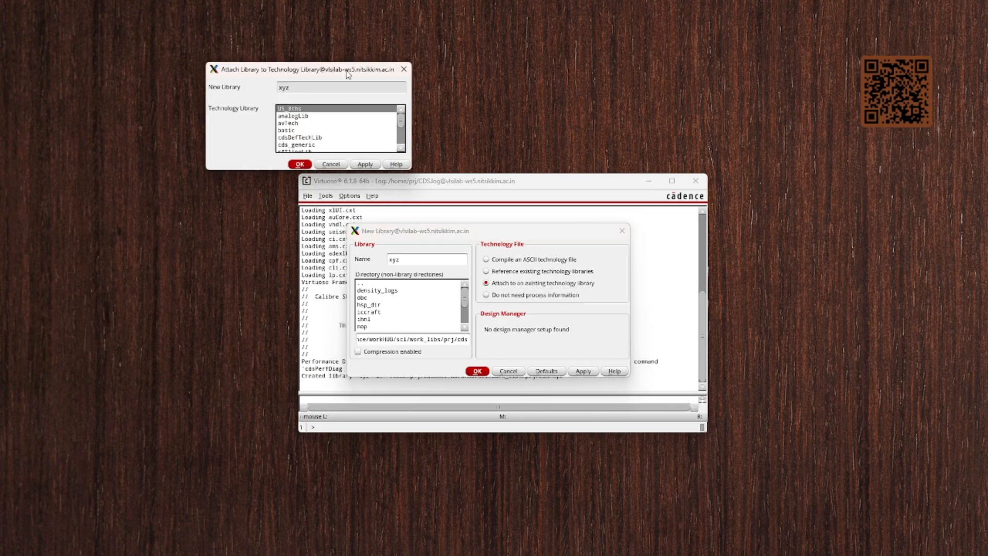
Attach library xyz to the ts018_scl_prim technology library, close the new library form and check the attachment messages in the log
drag(348, 73, 404, 232)
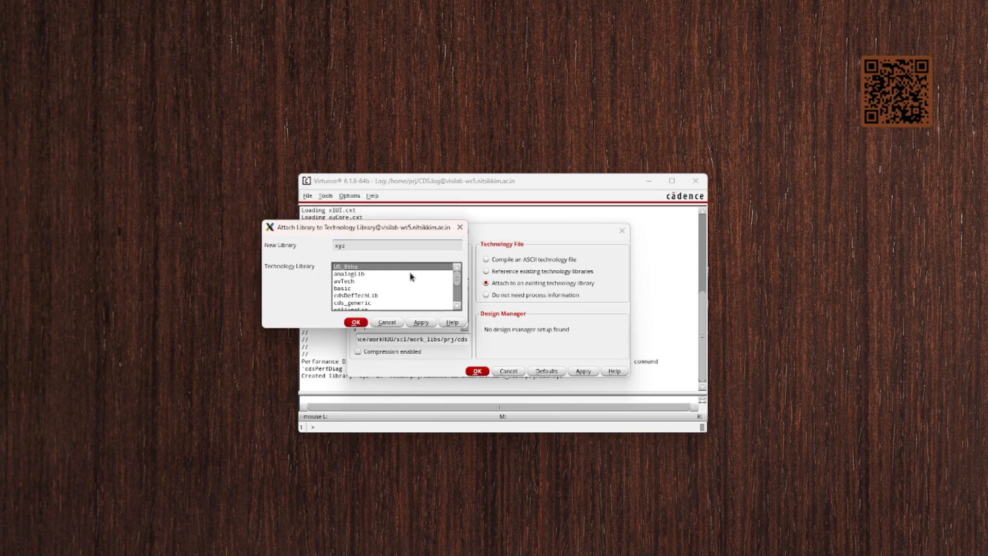
drag(456, 277, 458, 297)
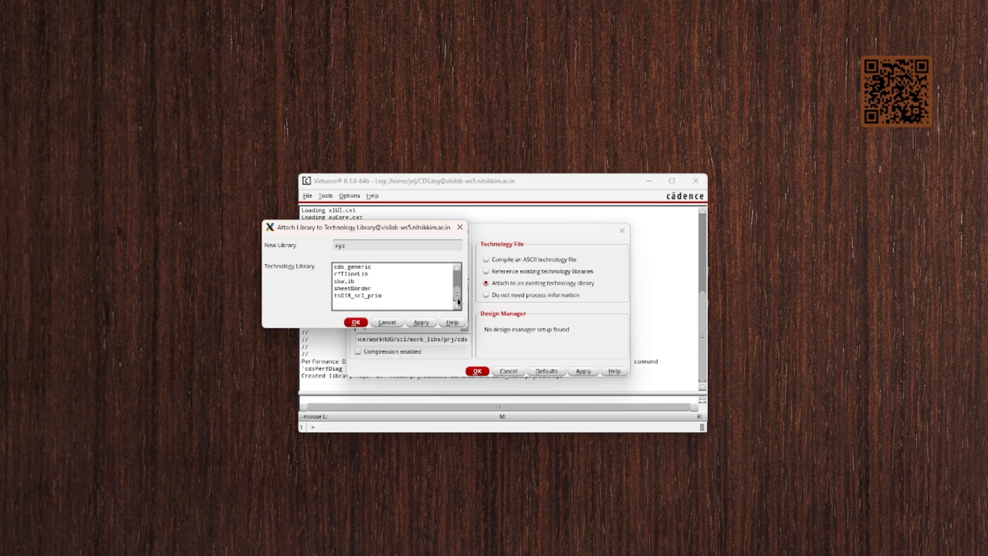
click(369, 296)
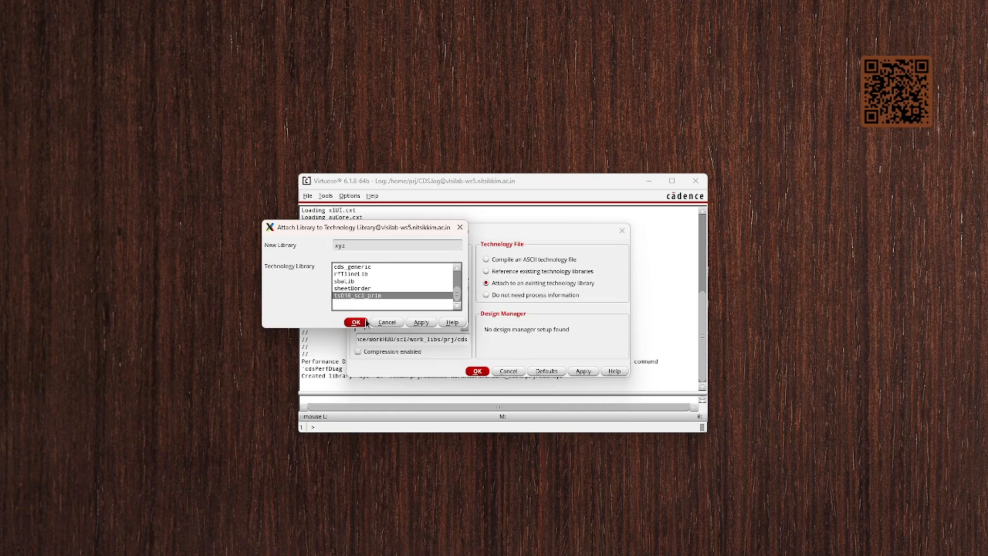
click(417, 323)
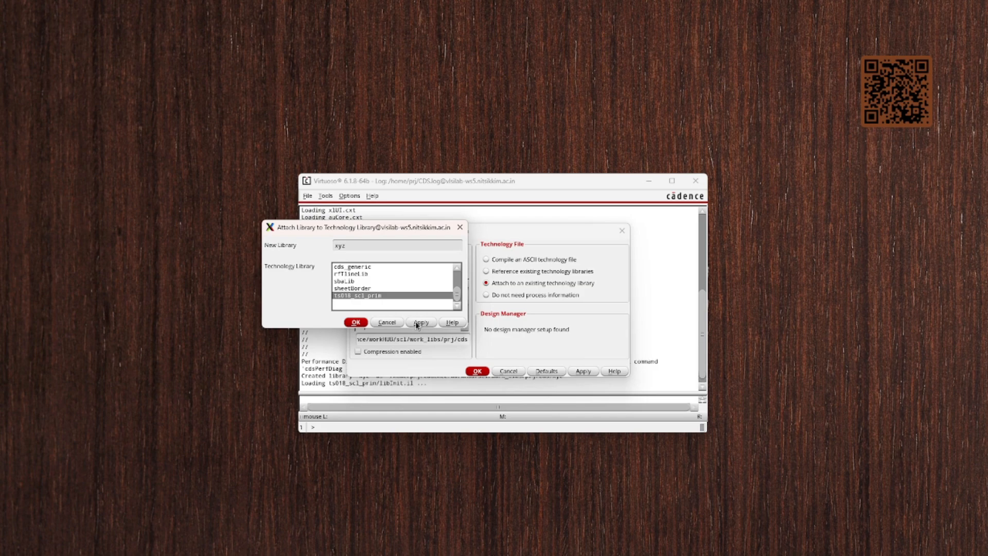
click(355, 322)
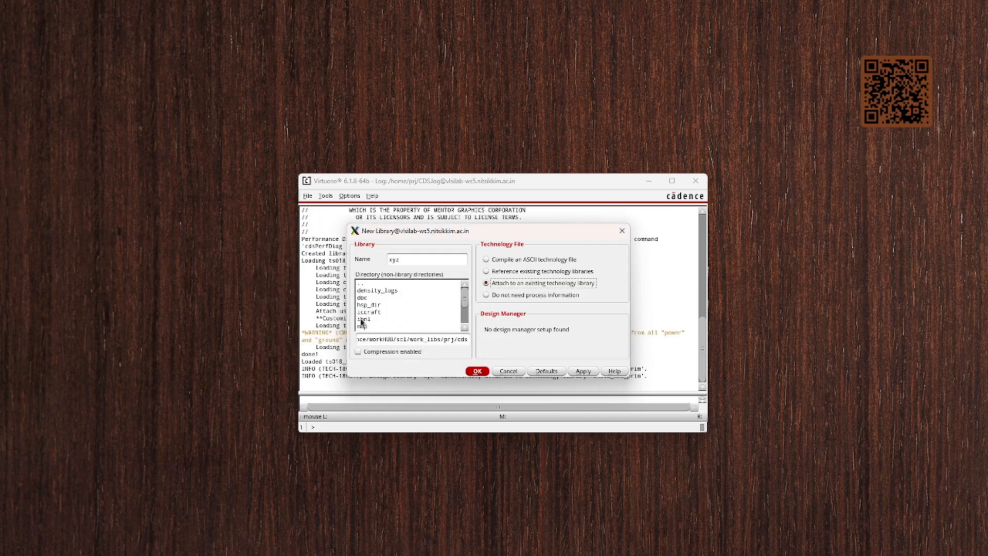
click(621, 232)
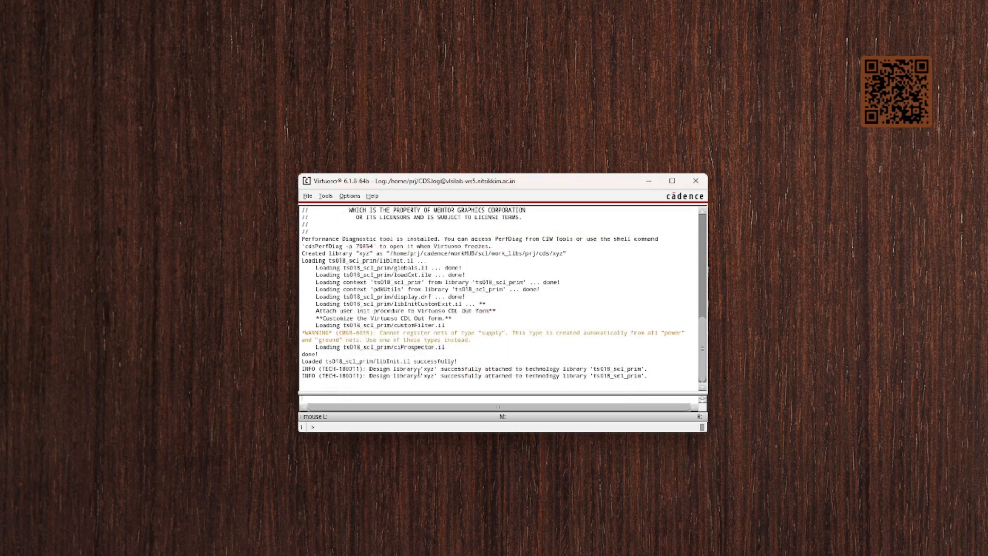
drag(653, 369, 288, 361)
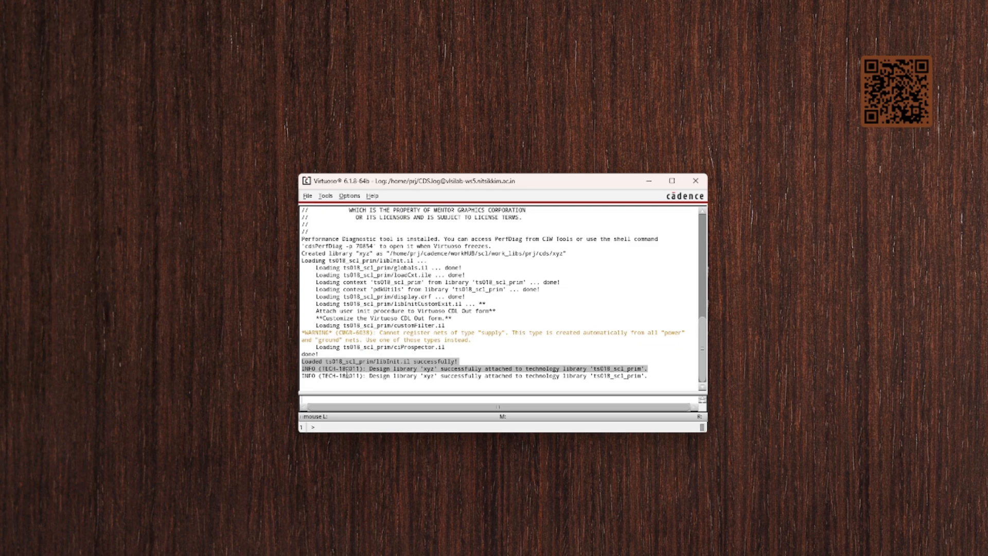
Start a new cellview and choose xyz as its library
click(308, 196)
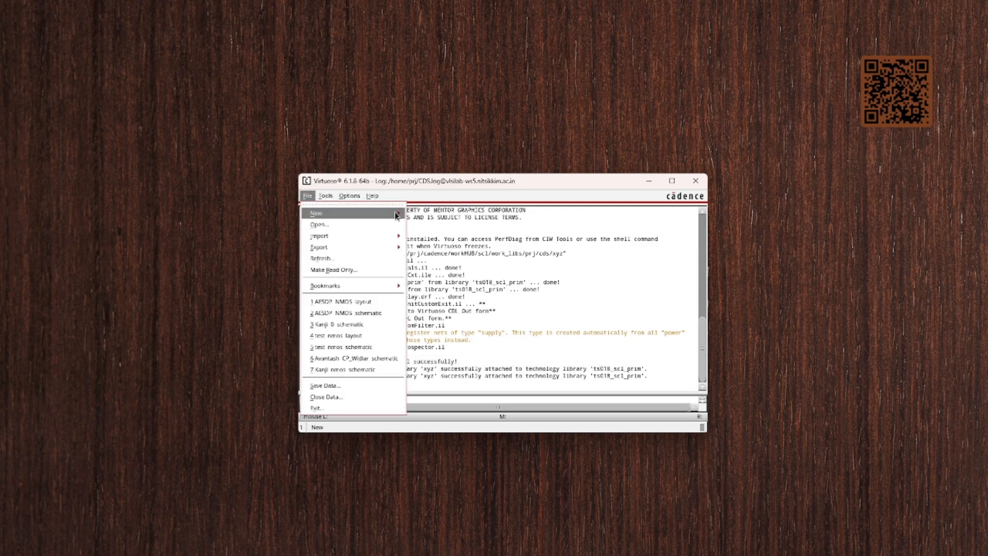
mouse_move(400, 213)
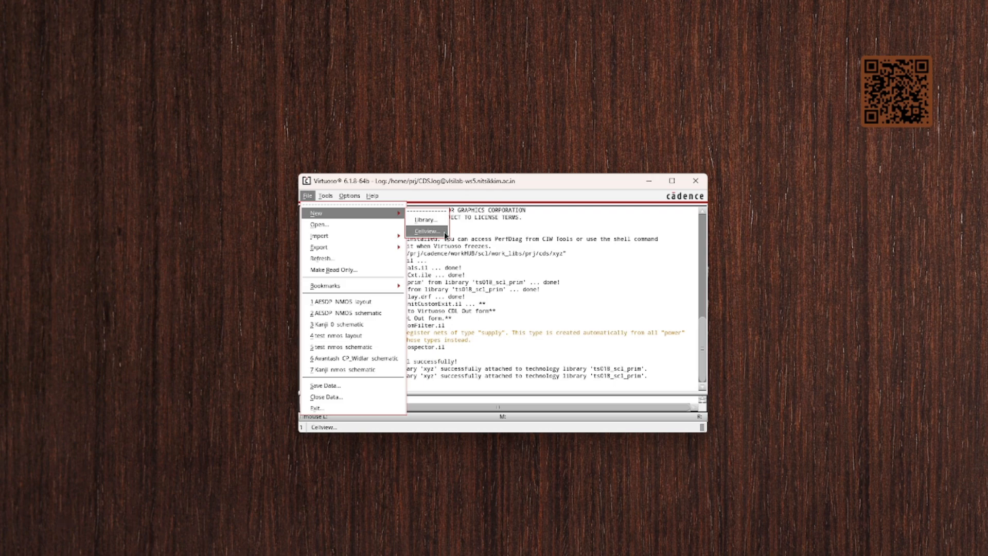
click(443, 232)
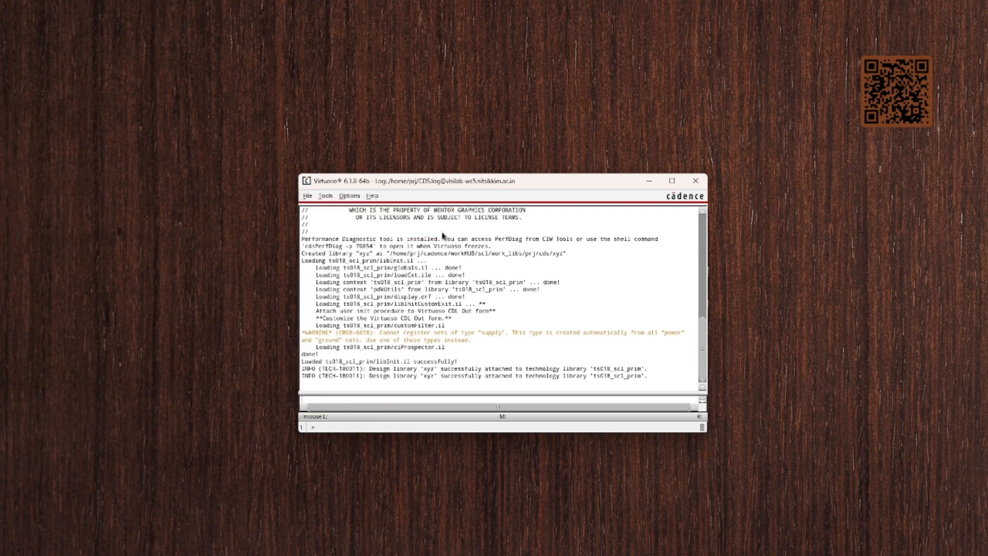
drag(303, 73, 516, 229)
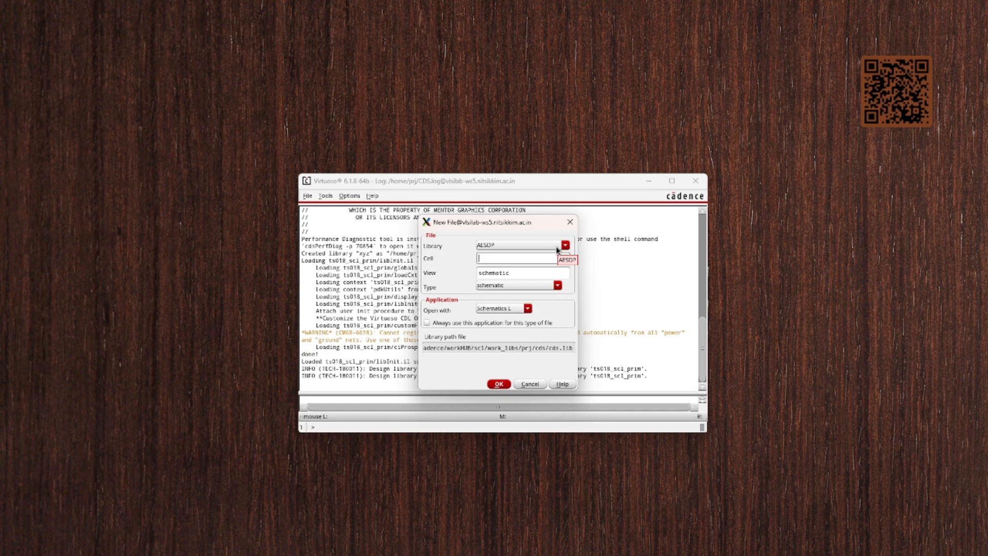
click(564, 245)
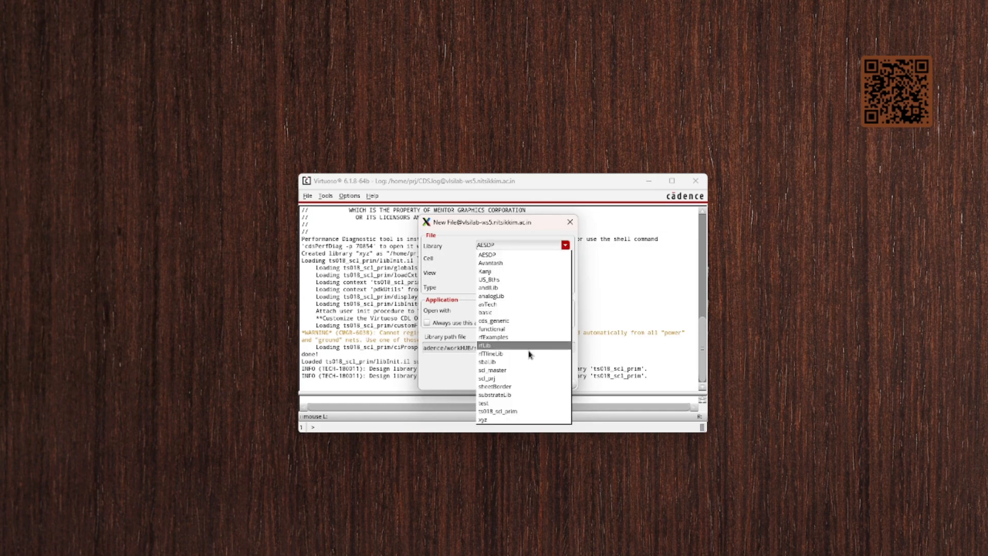
click(524, 370)
click(554, 251)
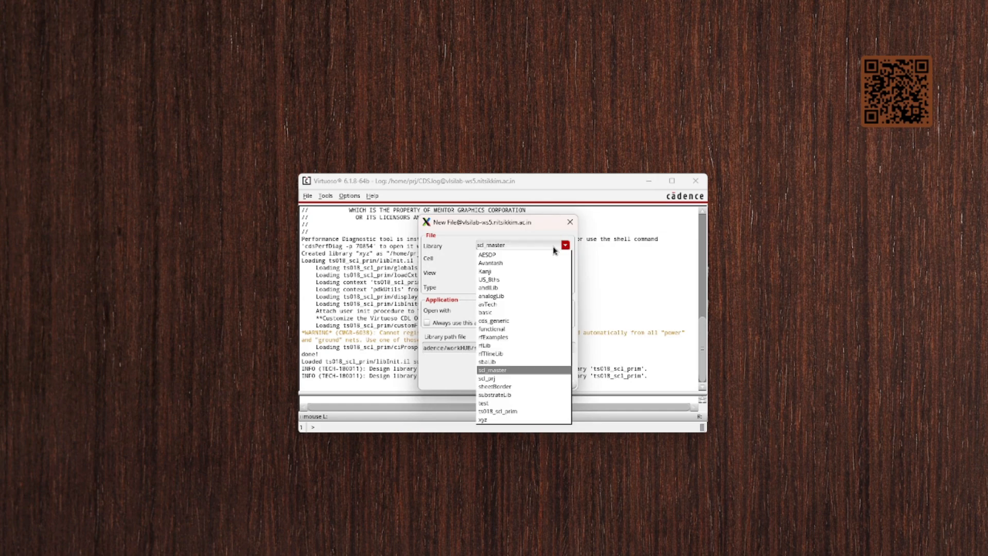
click(502, 418)
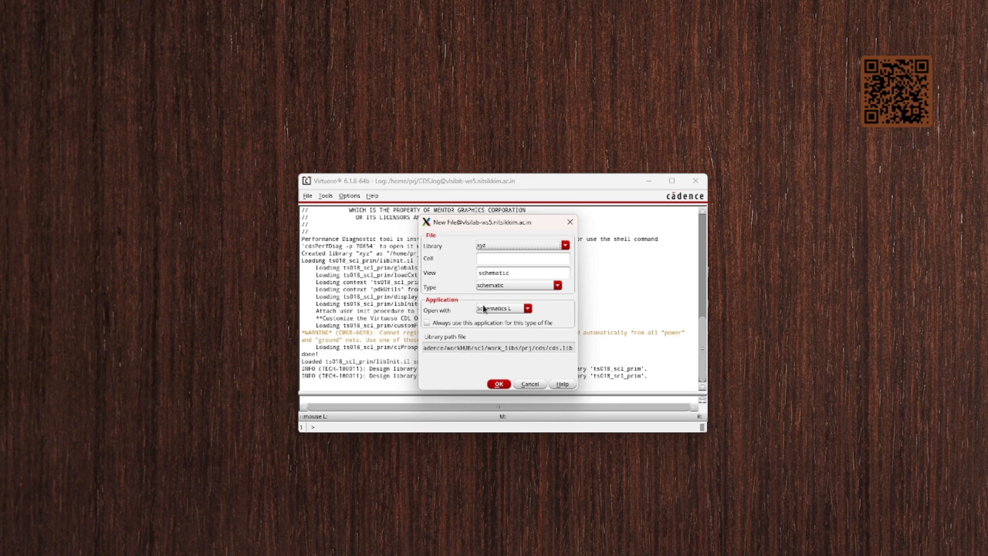
Create the cell nmos with type schematic, opened with Schematics L, and maximize the schematic editor window
click(504, 258)
click(558, 287)
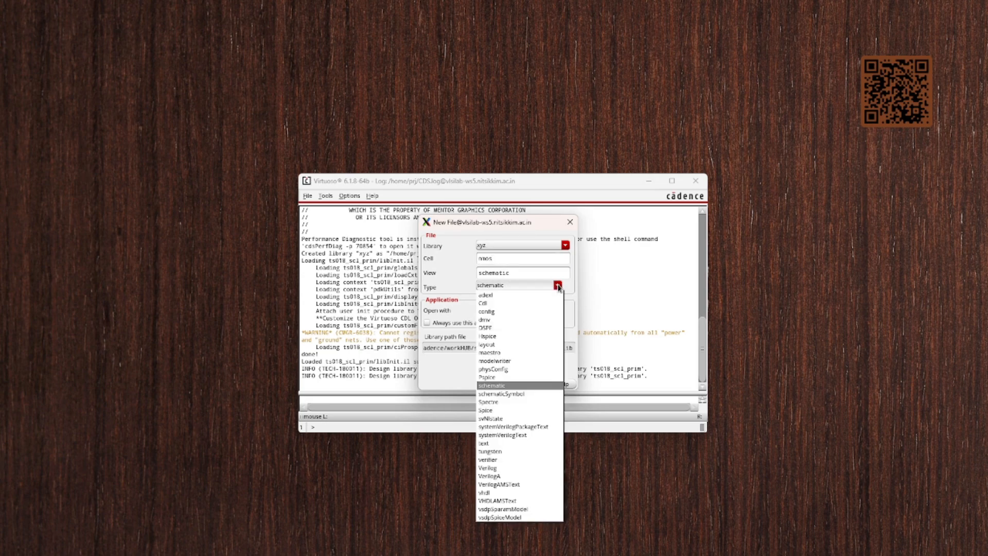
click(508, 385)
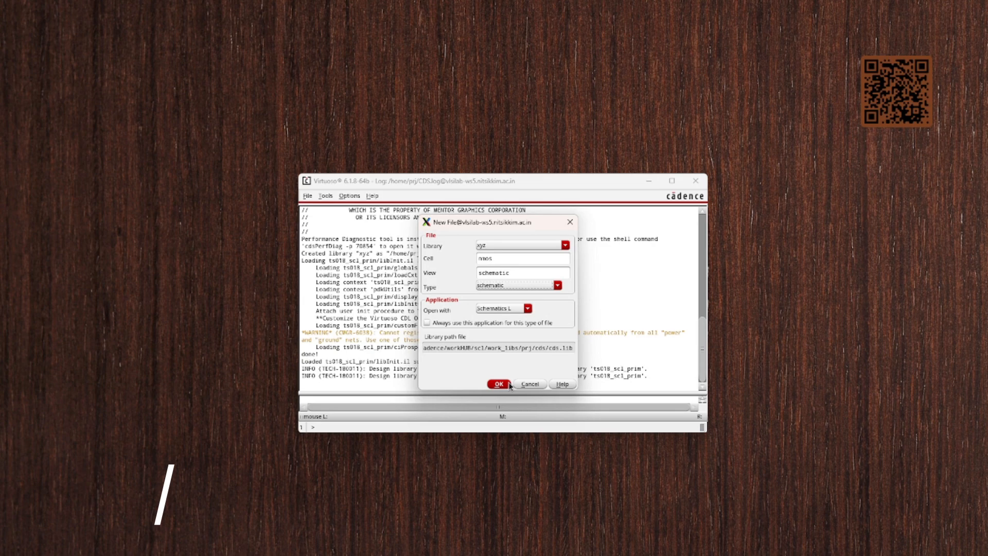
click(528, 308)
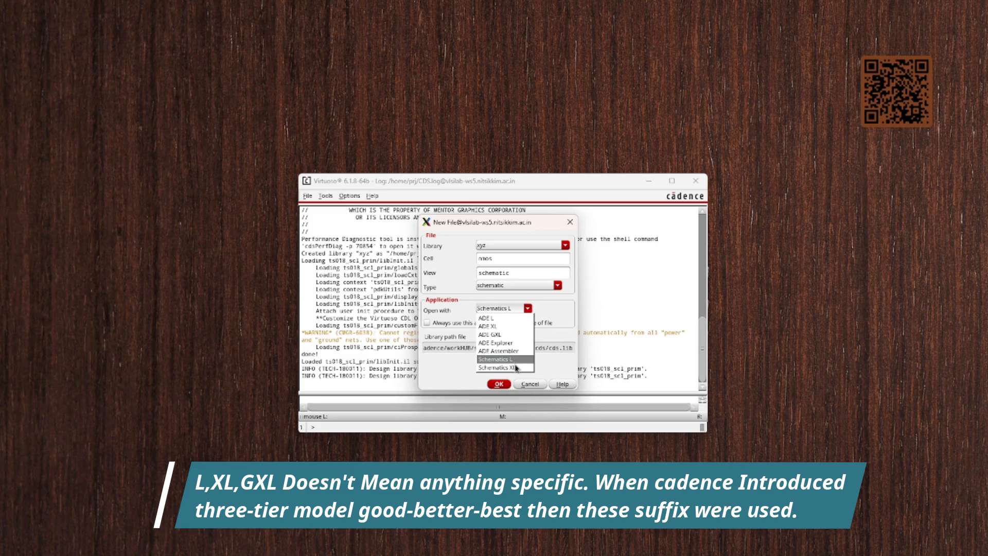
click(514, 360)
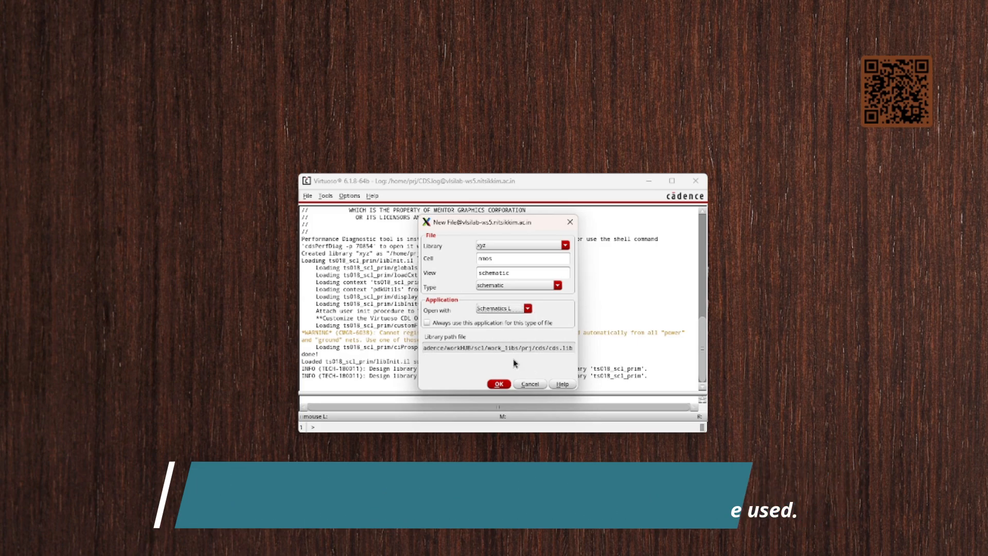
click(498, 384)
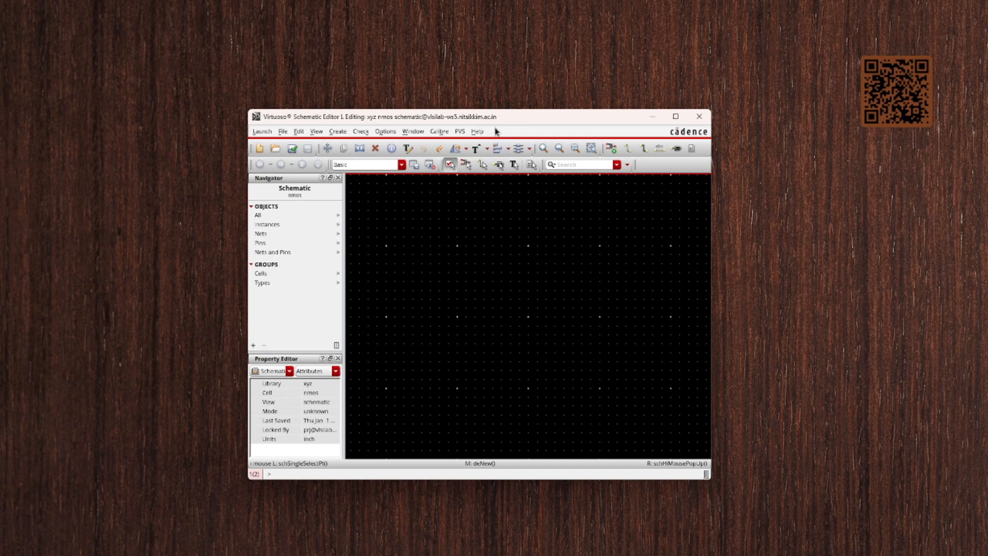
click(676, 117)
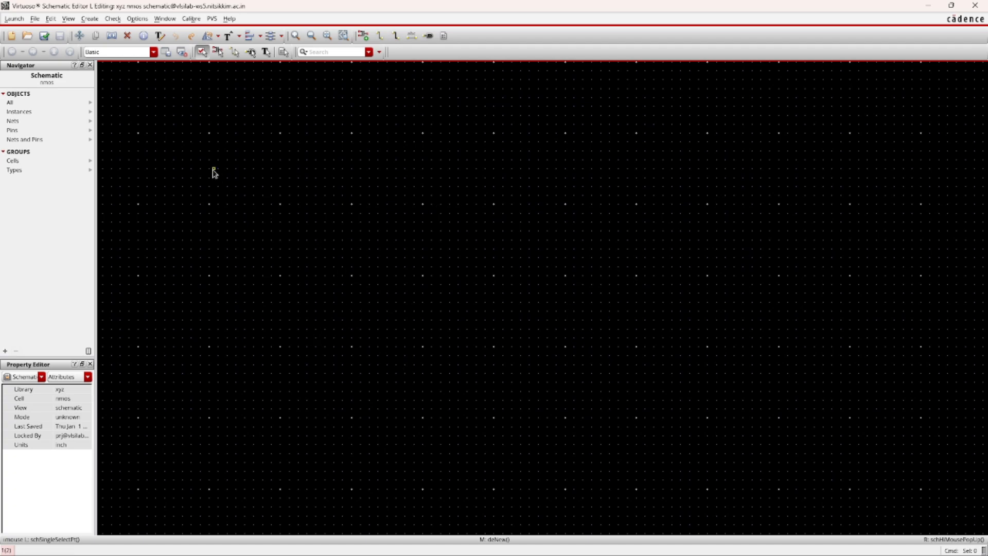
click(15, 19)
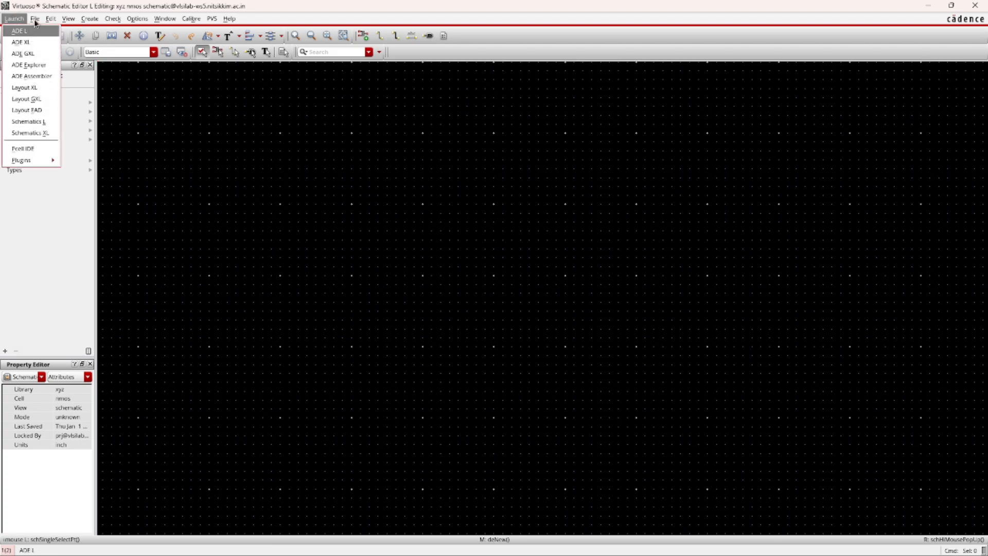
click(19, 31)
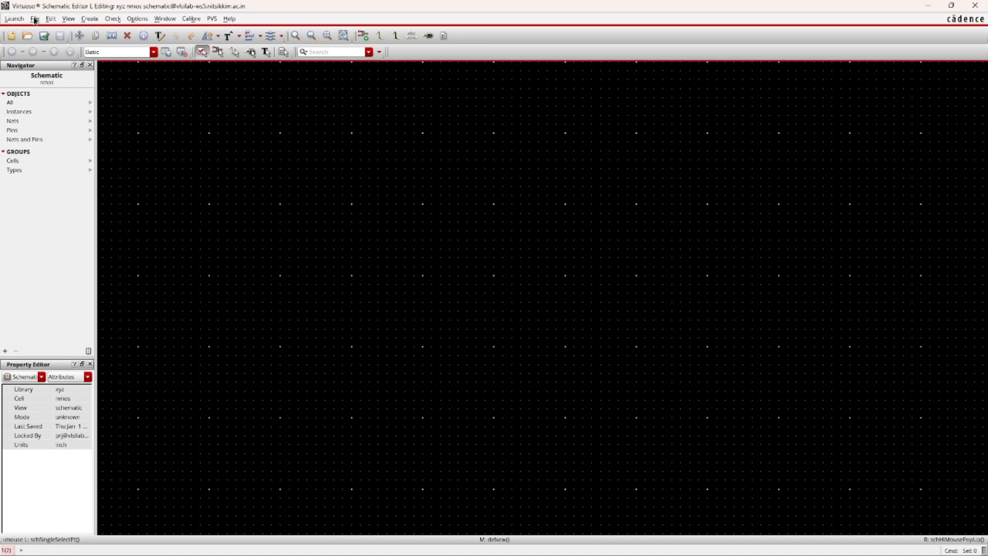
click(35, 19)
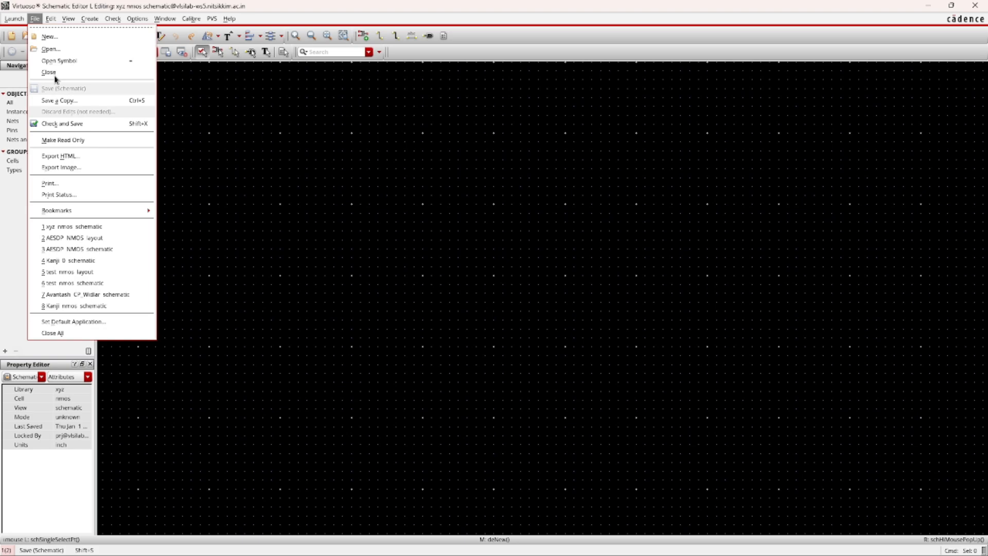
mouse_move(52, 19)
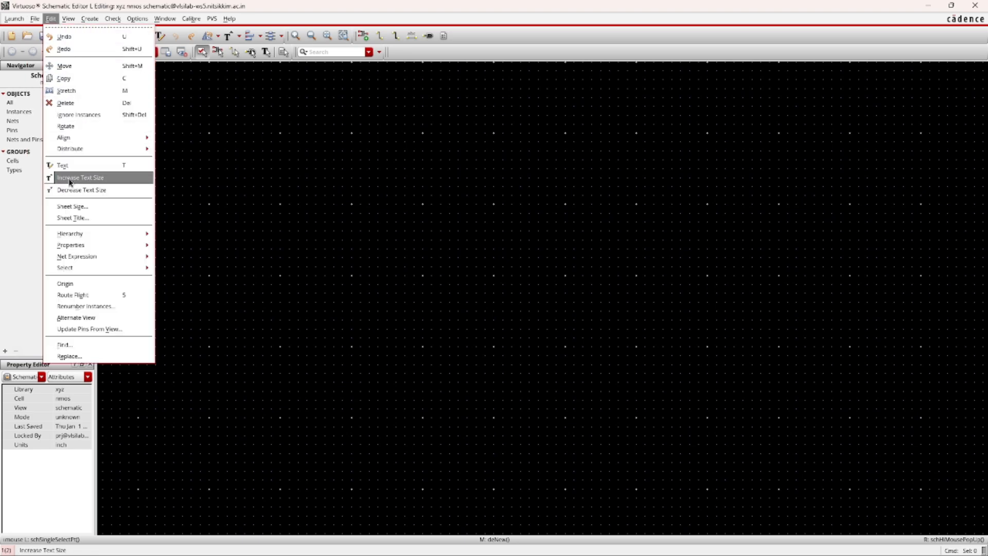
click(184, 143)
click(91, 19)
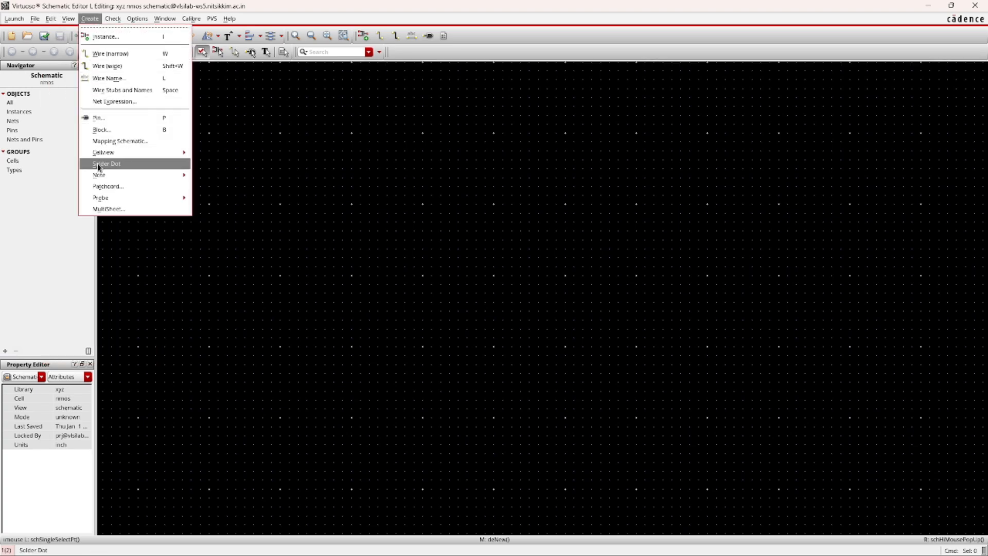
click(101, 22)
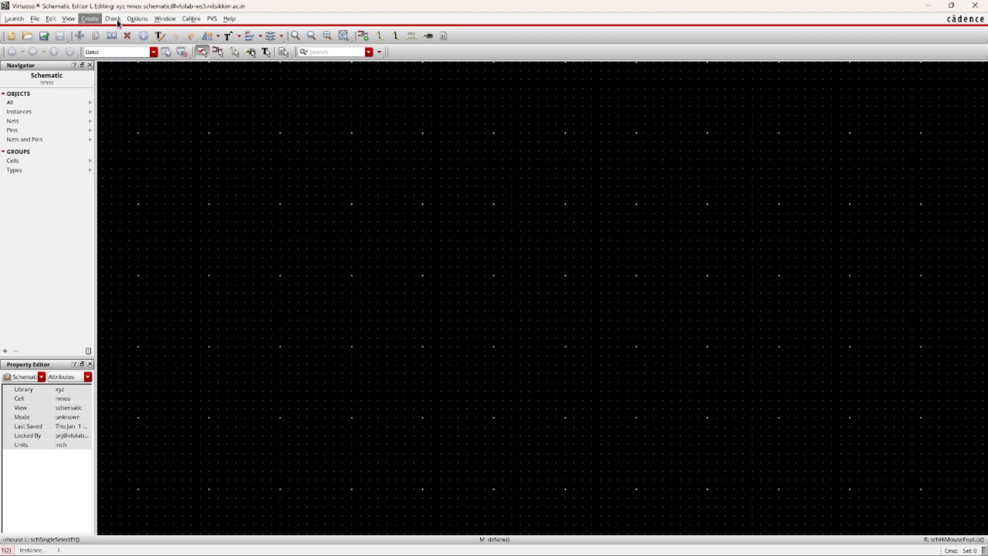
click(195, 21)
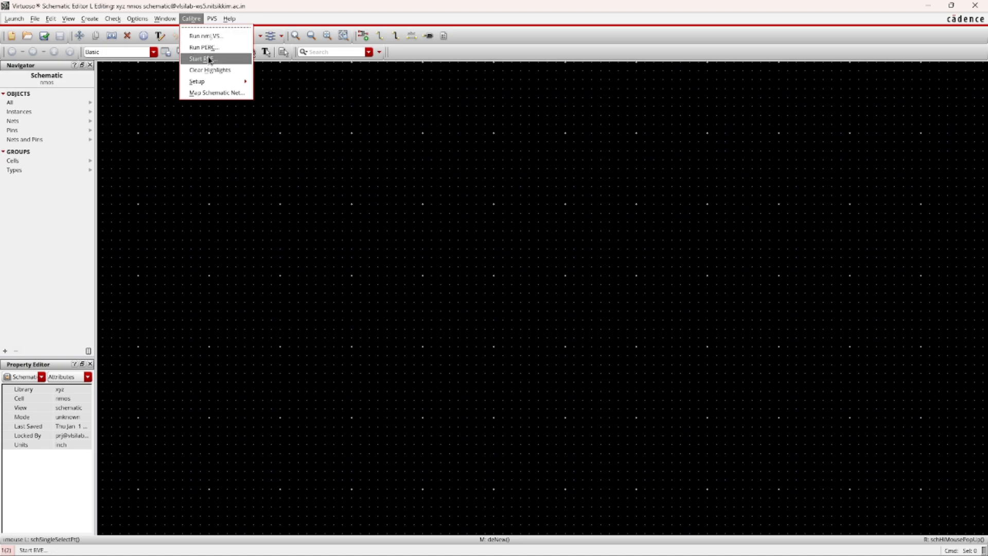
mouse_move(207, 85)
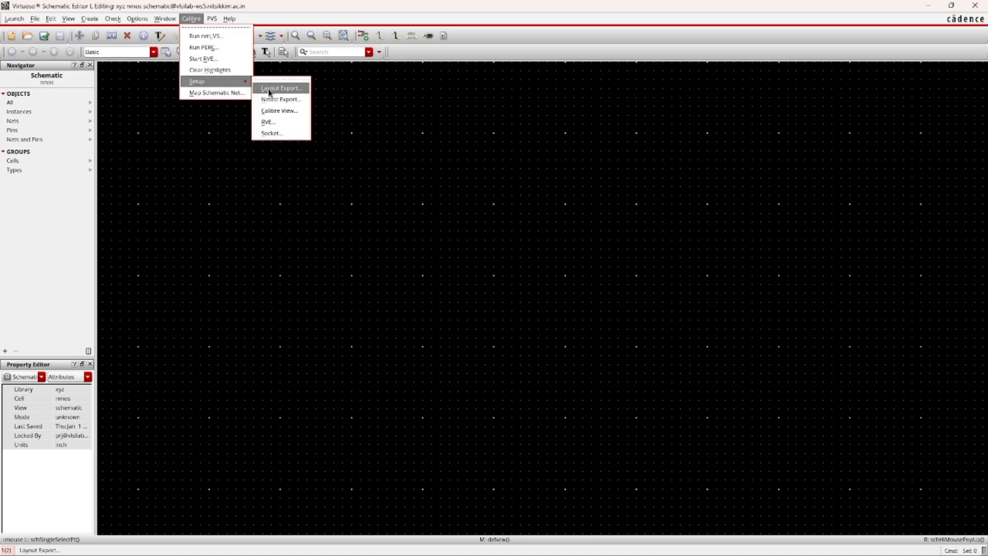
click(41, 39)
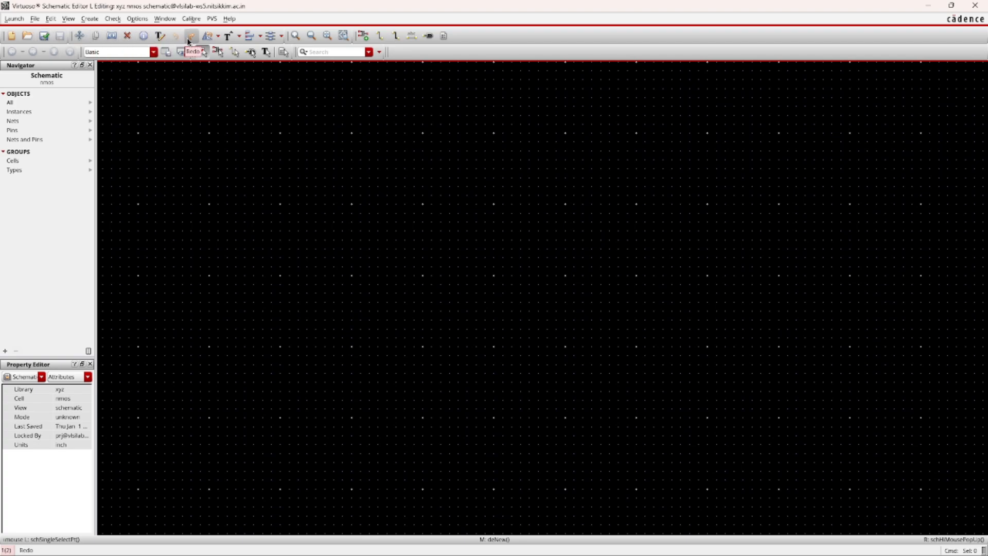
click(218, 38)
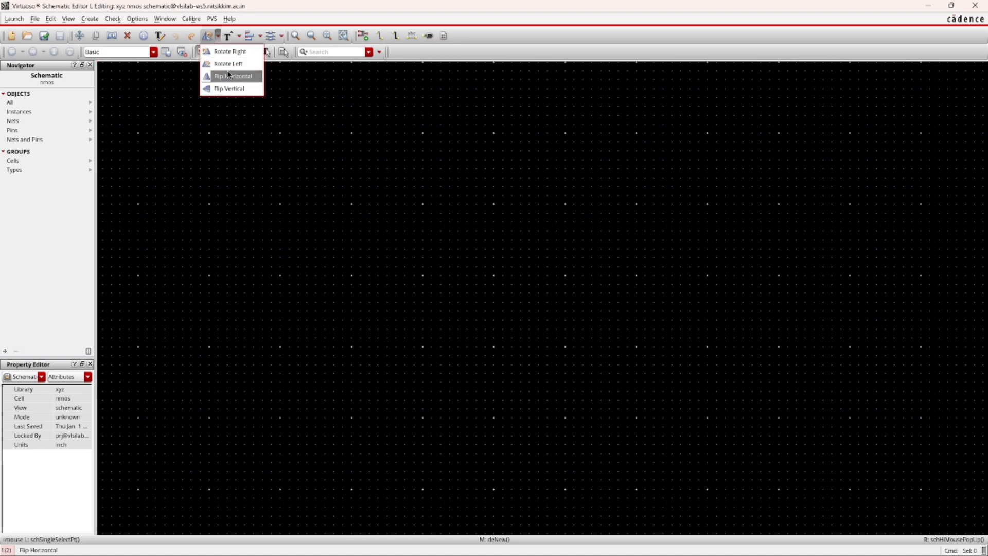
click(238, 36)
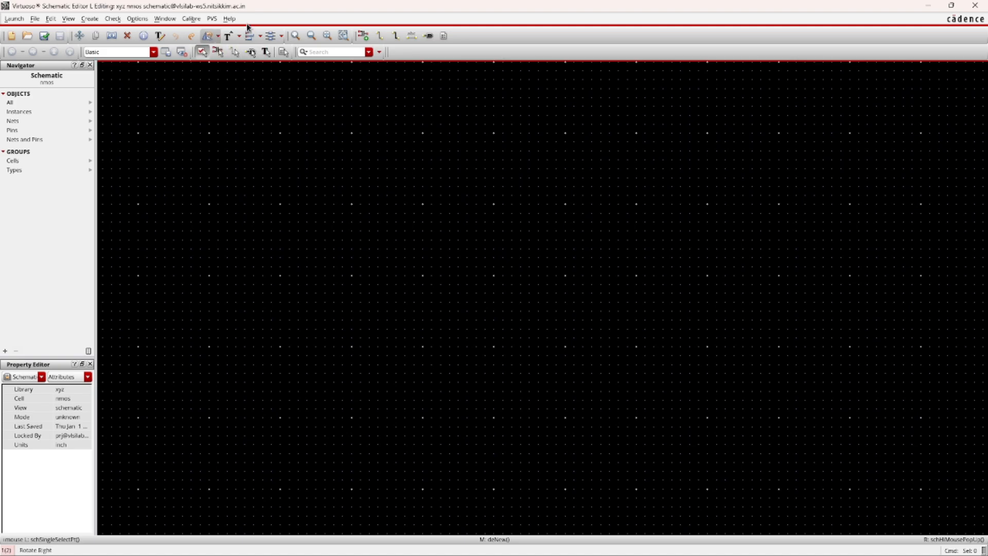
click(239, 37)
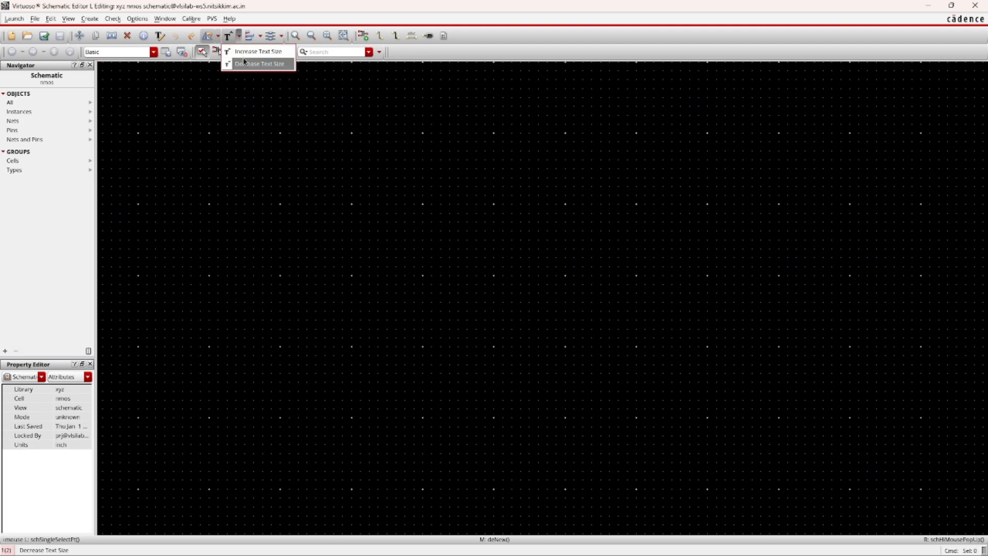
click(266, 22)
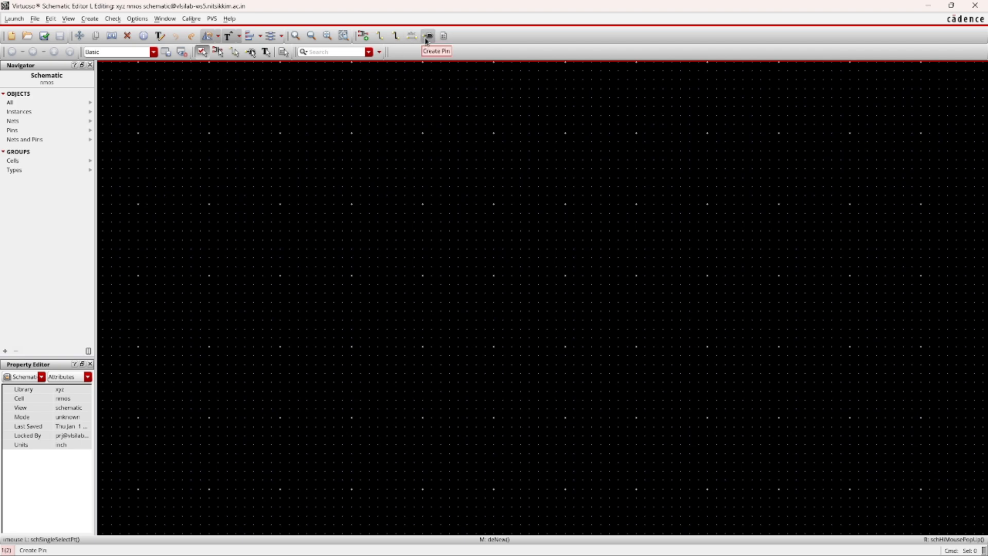
click(202, 53)
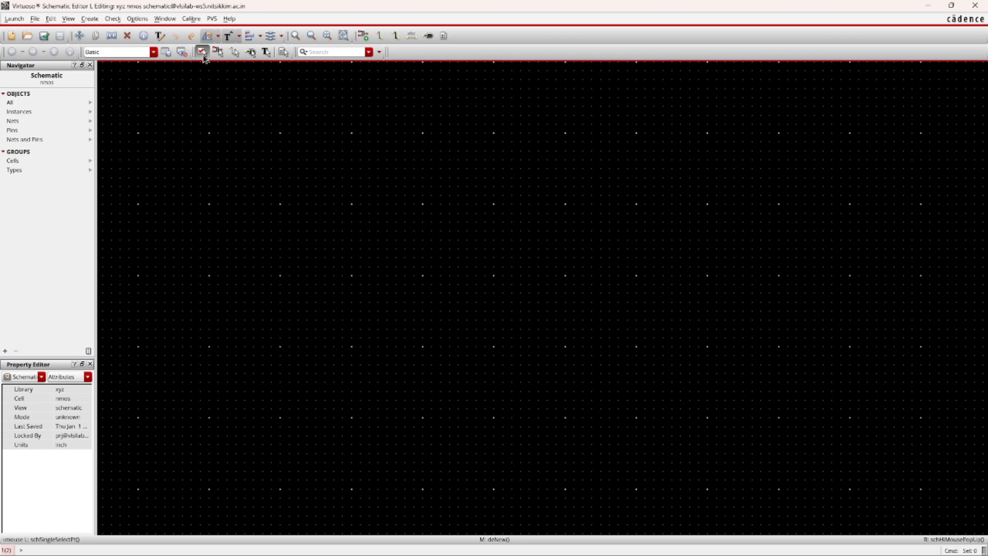